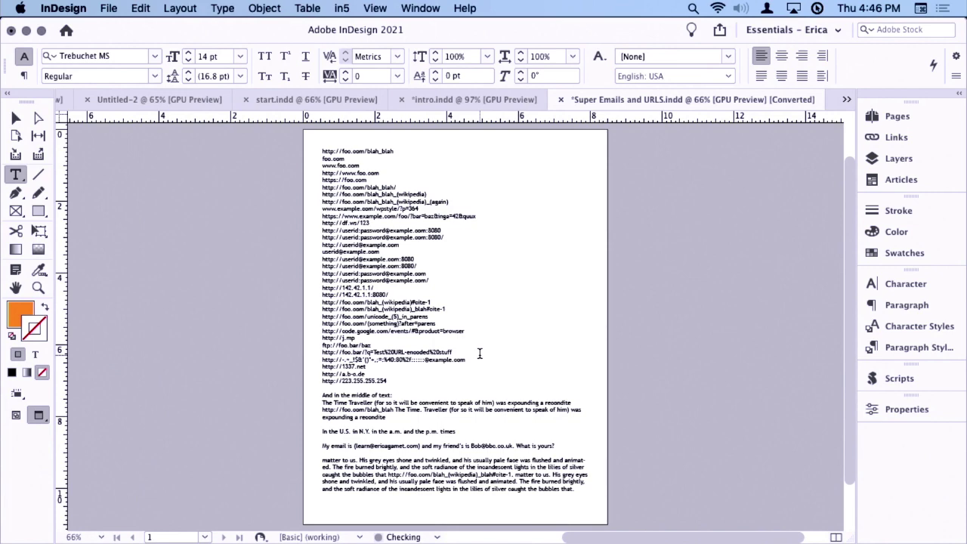
# Zoom in on the URL list and scroll down to the email line near the story's end
pyautogui.moveTo(286, 130); pyautogui.dragTo(557, 458)
pyautogui.moveTo(289, 141); pyautogui.dragTo(569, 378)
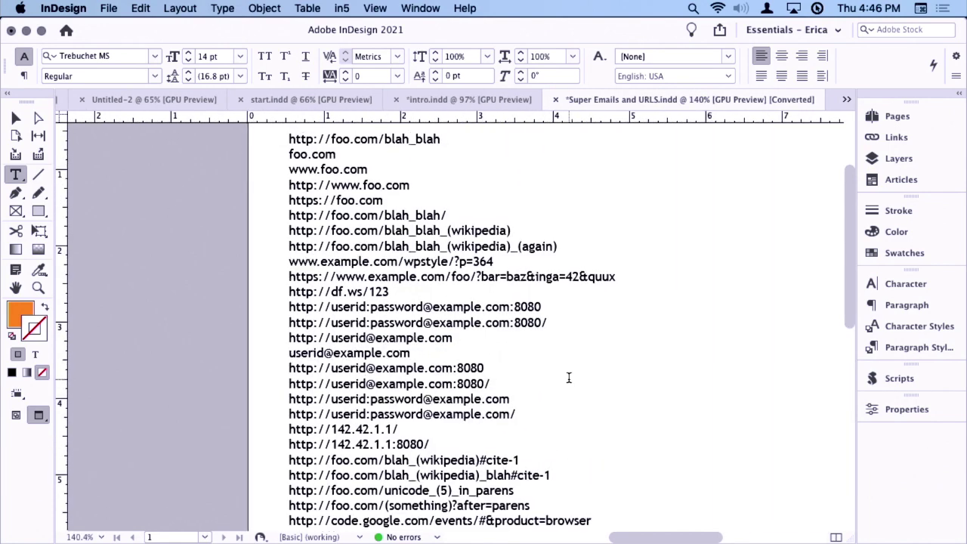
pyautogui.scroll(-2, 569, 378)
pyautogui.scroll(-2, 569, 378)
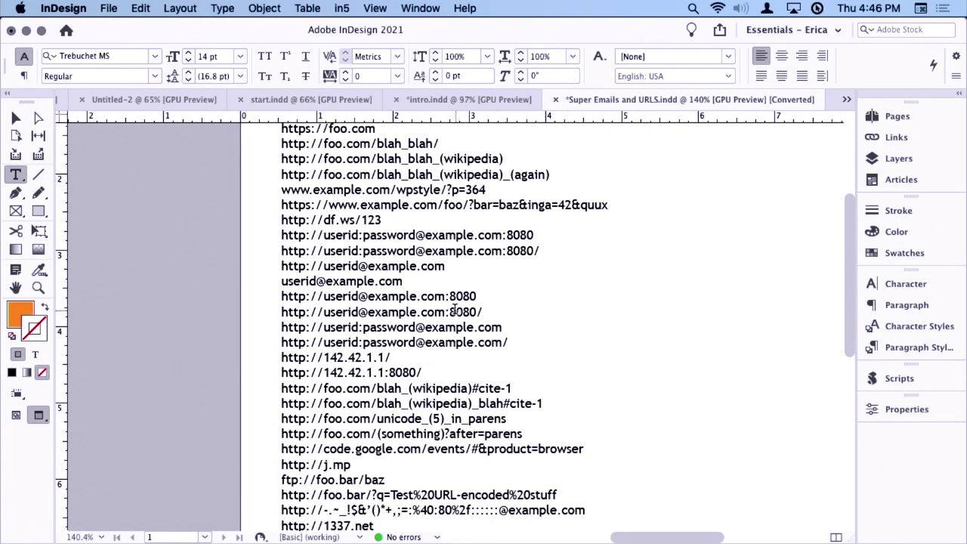
pyautogui.scroll(-1, 456, 310)
pyautogui.scroll(-5, 448, 281)
pyautogui.scroll(-5, 432, 307)
pyautogui.hscroll(5, 431, 308)
pyautogui.scroll(-1, 432, 307)
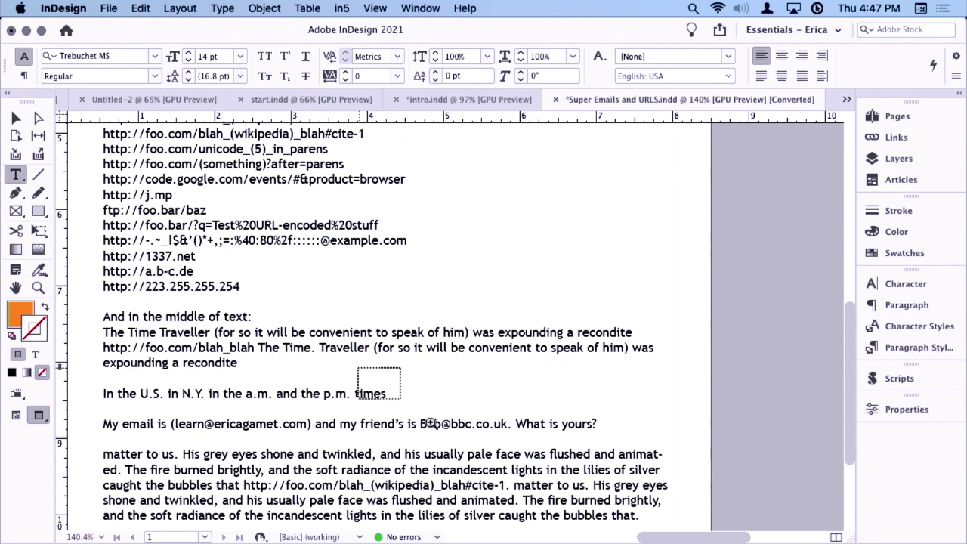
pyautogui.moveTo(357, 366); pyautogui.dragTo(578, 515)
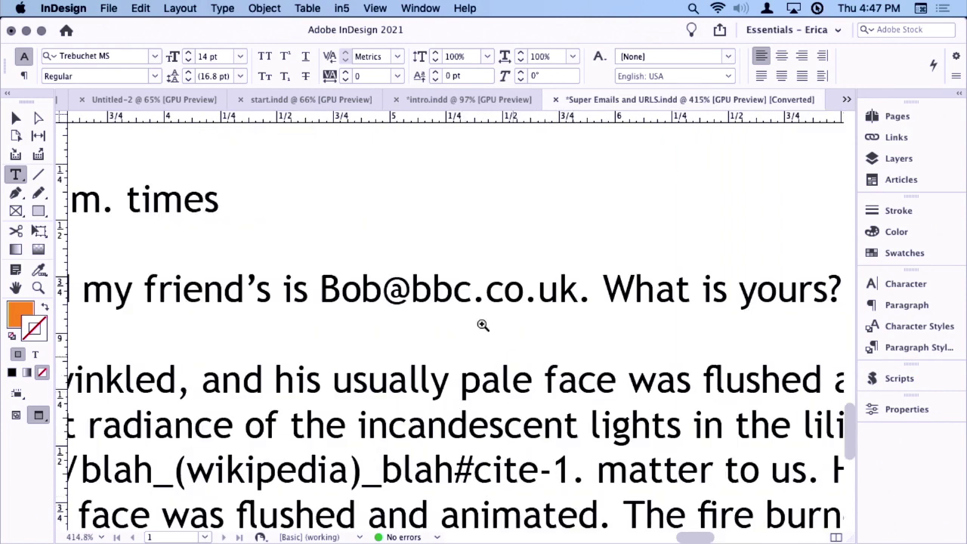
pyautogui.keyDown('alt'); pyautogui.click(451, 295); pyautogui.keyUp('alt')
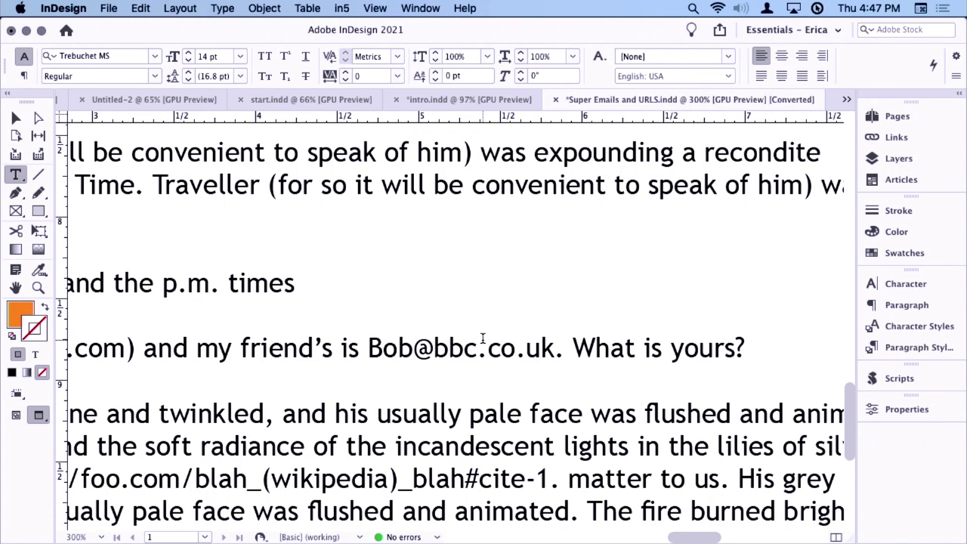
pyautogui.keyDown('alt'); pyautogui.keyDown('super'); pyautogui.click(409, 372); pyautogui.keyUp('super'); pyautogui.keyUp('alt')
pyautogui.keyDown('alt'); pyautogui.keyDown('super'); pyautogui.click(409, 372); pyautogui.keyUp('super'); pyautogui.keyUp('alt')
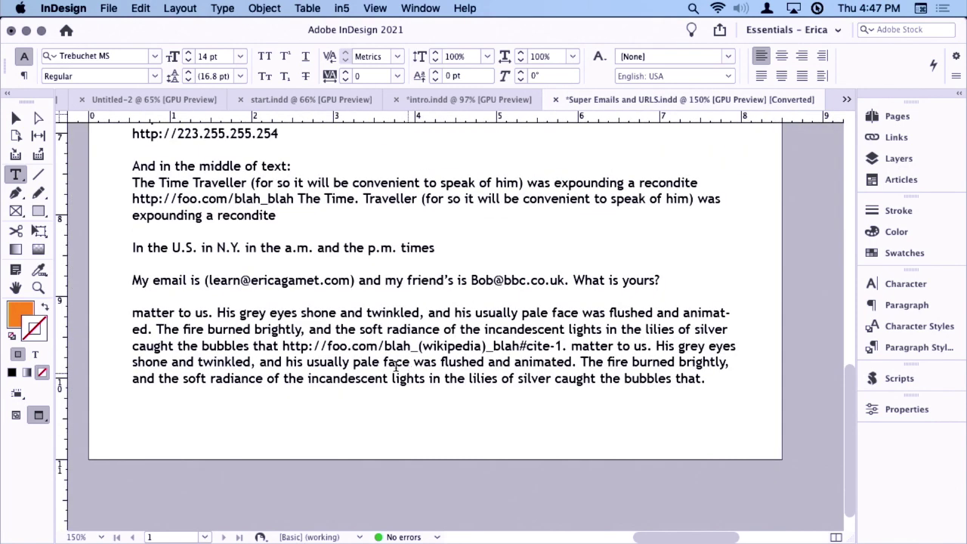
# Add a new paragraph reading $12.99 after 'What is yours?' and fit the page in view
pyautogui.click(660, 281)
pyautogui.press('Return')
pyautogui.press('Return')
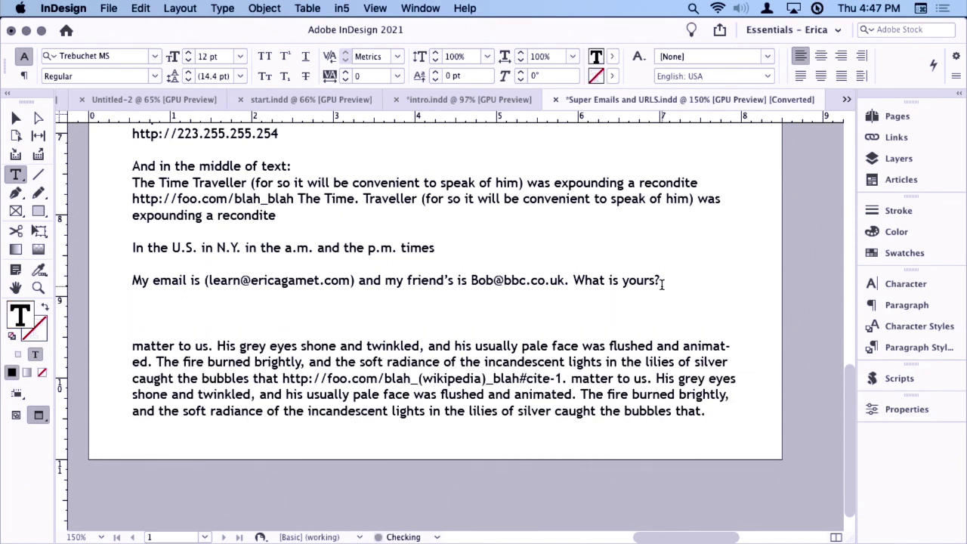
pyautogui.write('S12.99')
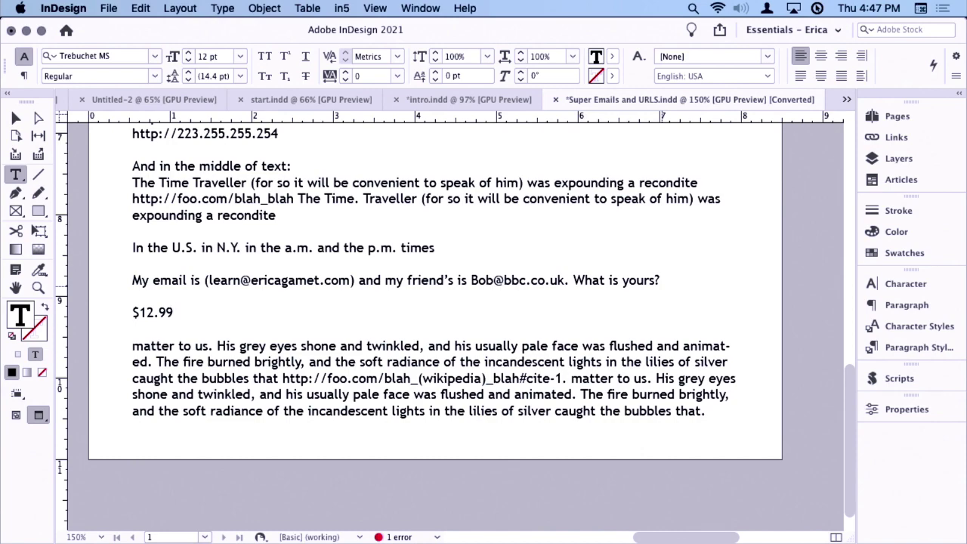
pyautogui.scroll(10, 654, 246)
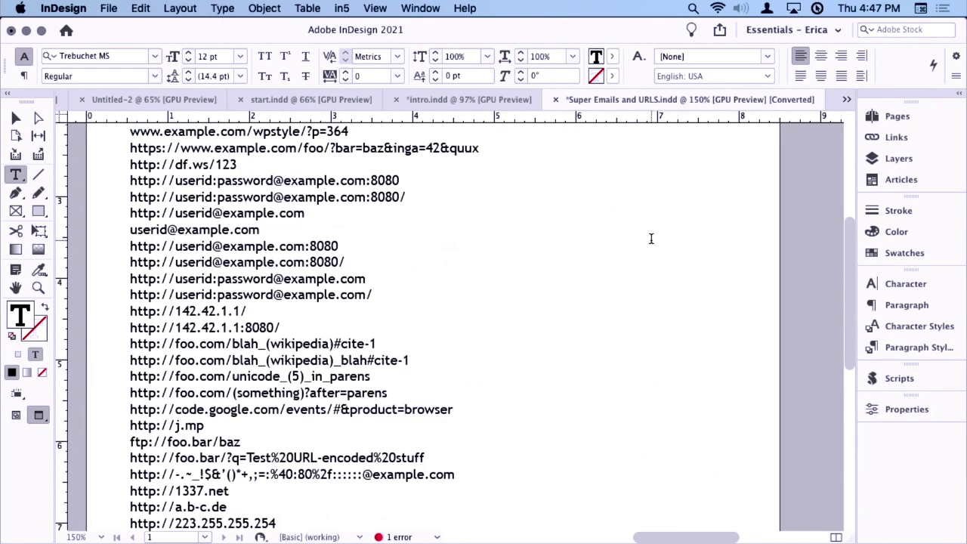
pyautogui.press('super+0')
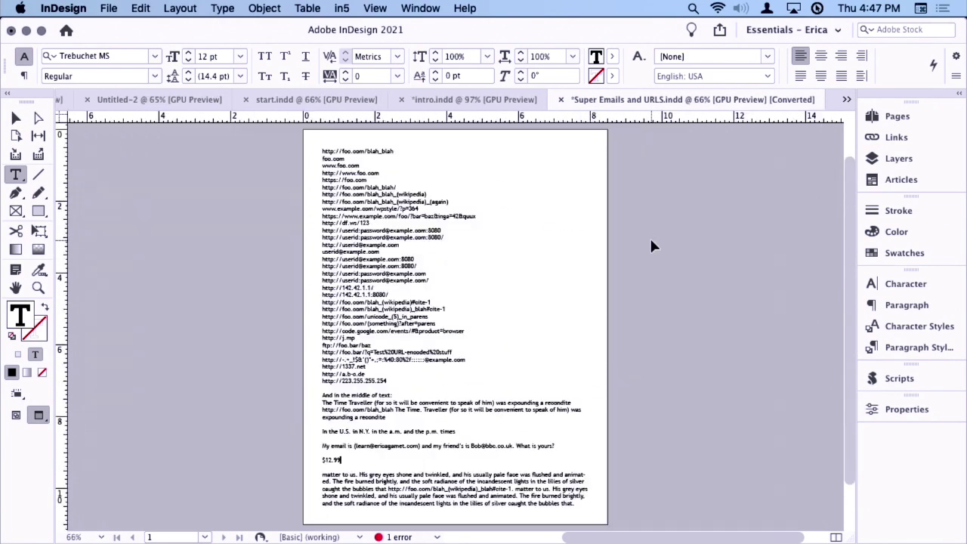
# Select the text frame and clear the old GREP expression and green colour formatting in Find/Change
pyautogui.click(18, 118)
pyautogui.press('super+f')
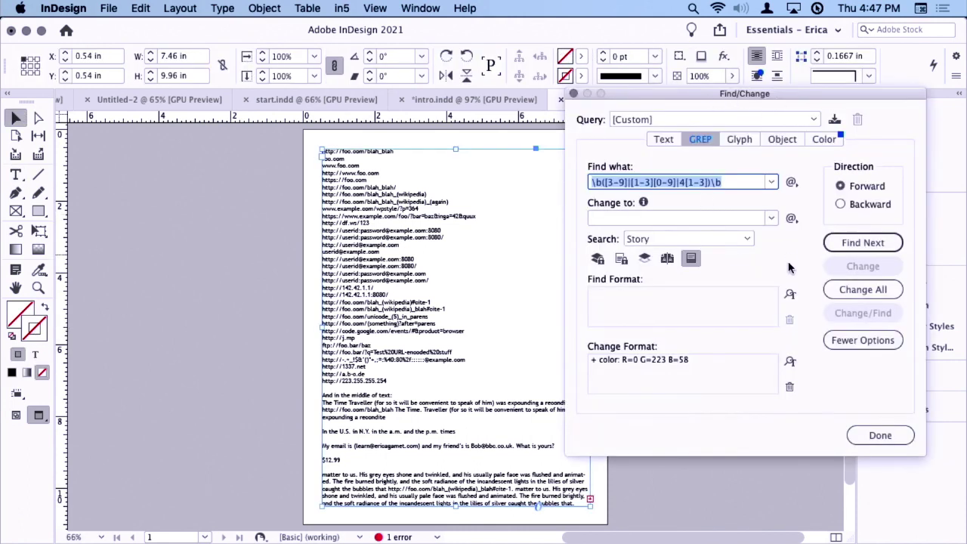
pyautogui.press('BackSpace')
pyautogui.click(788, 385)
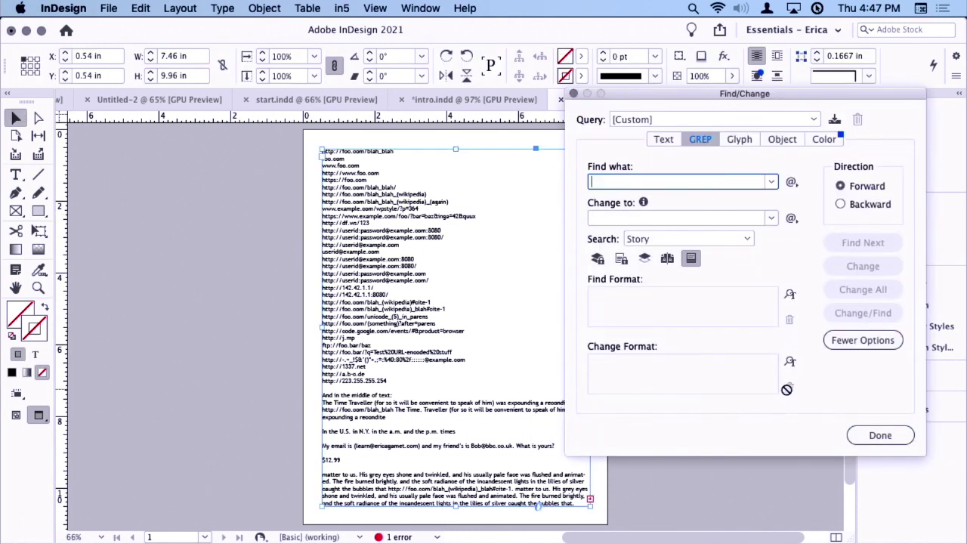
# Load the saved GREP query 'CPW – Super DUPER emails and URLS'
pyautogui.click(782, 123)
pyautogui.click(777, 326)
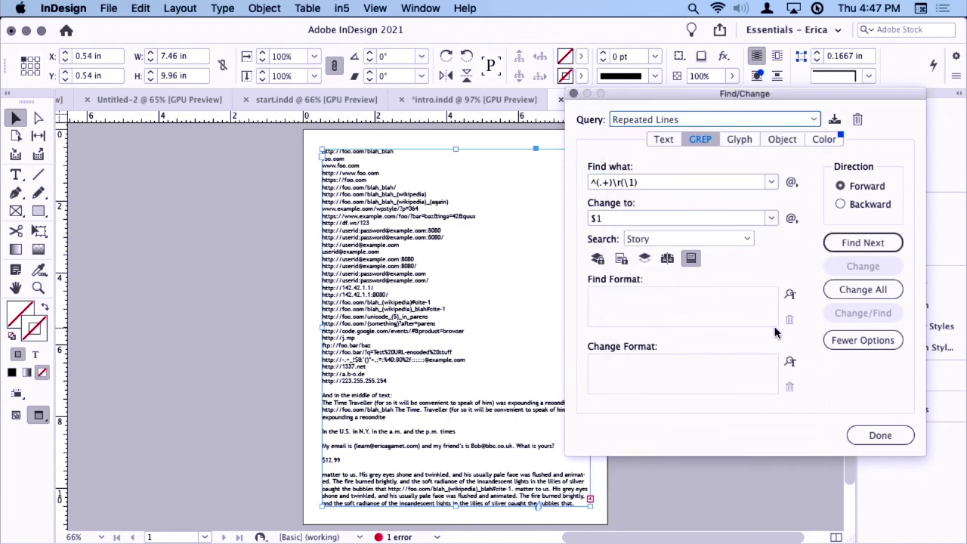
pyautogui.click(813, 119)
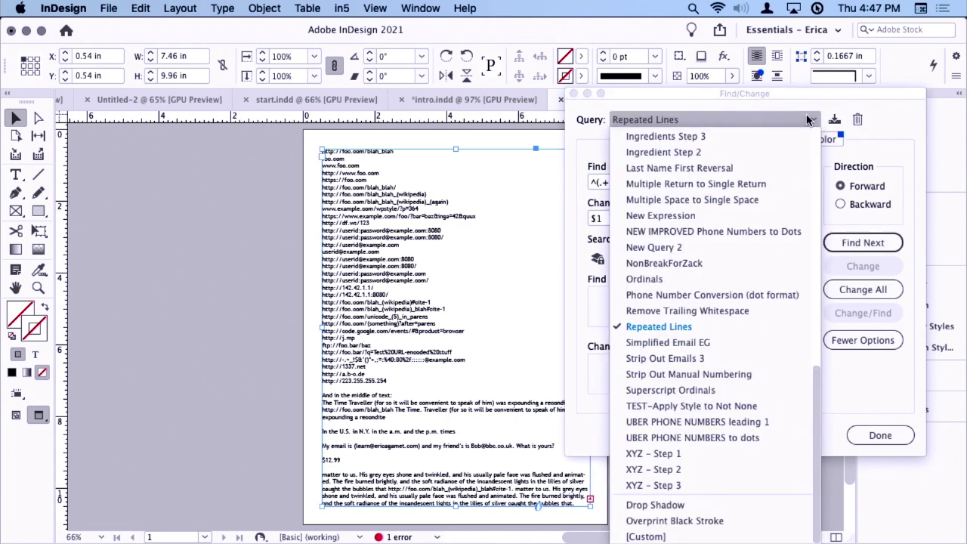
pyautogui.scroll(10, 780, 204)
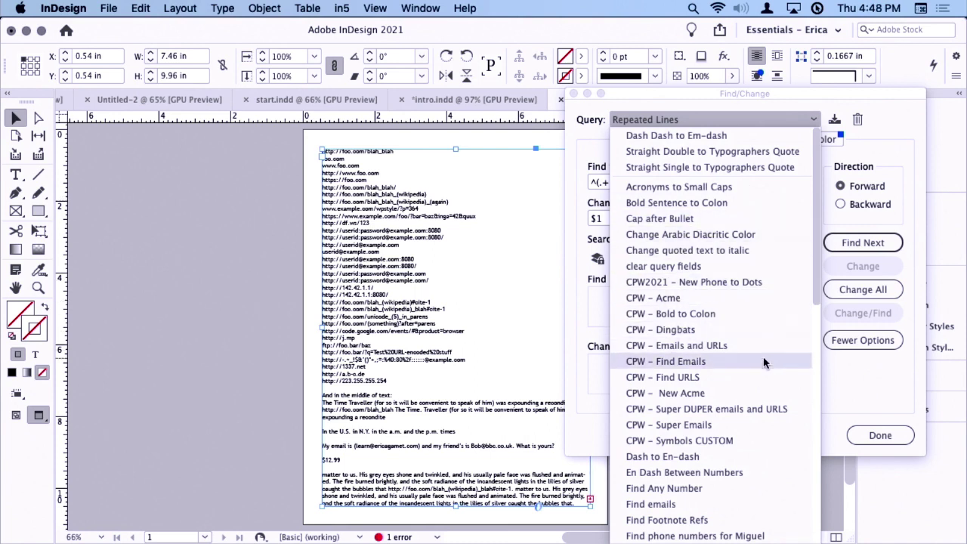
pyautogui.click(763, 410)
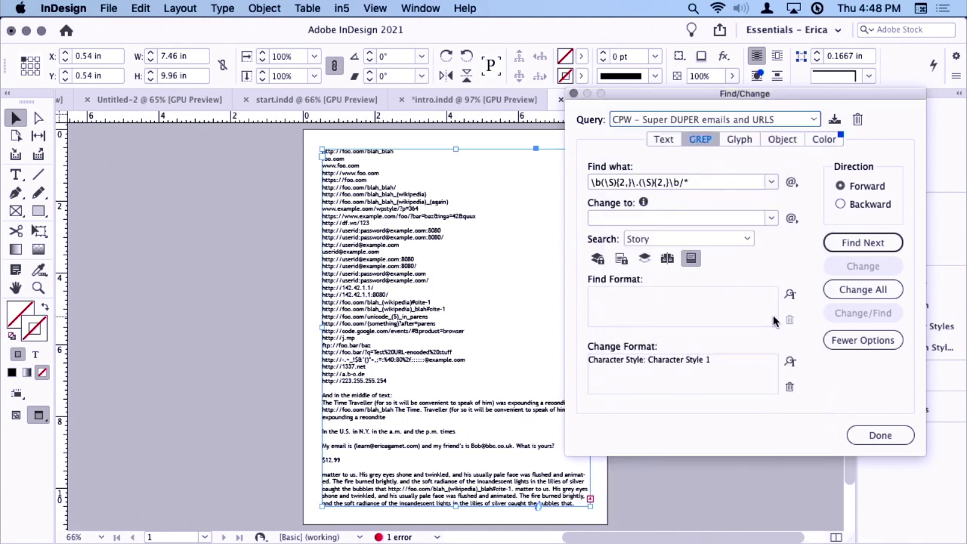
pyautogui.click(839, 291)
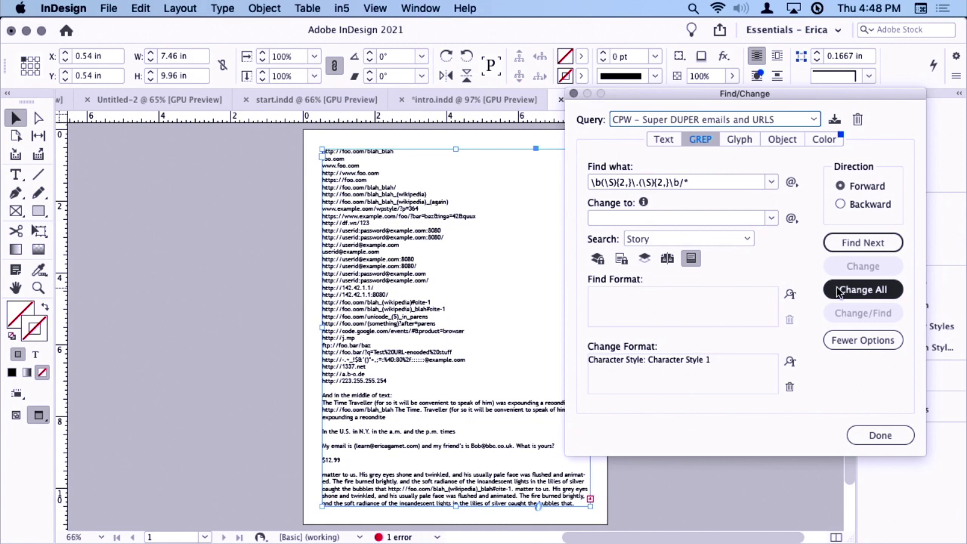
pyautogui.click(846, 293)
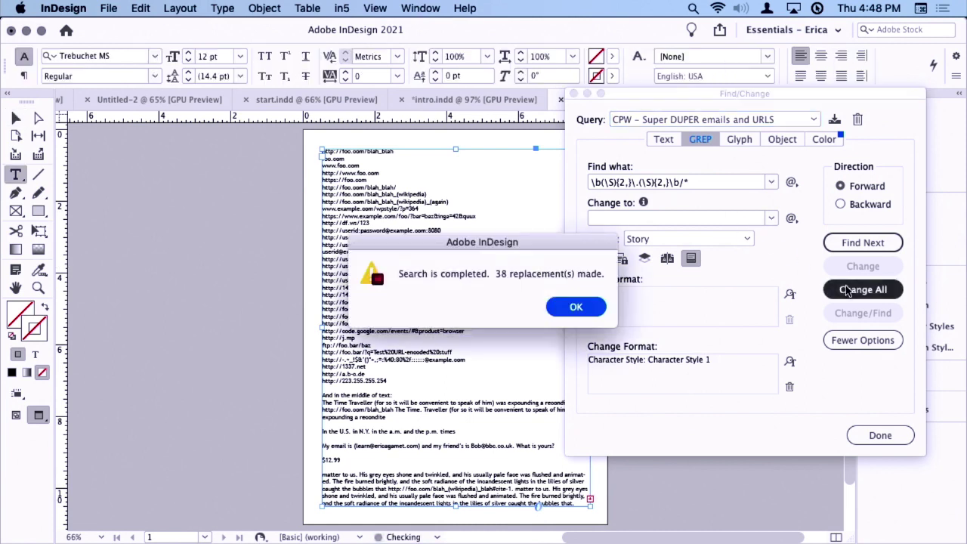
pyautogui.press('Return')
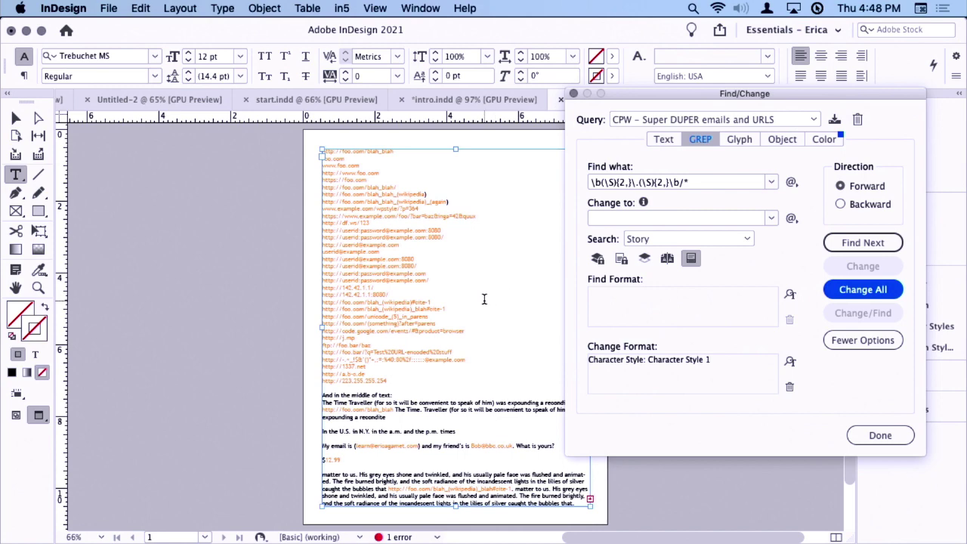
pyautogui.hscroll(5, 485, 300)
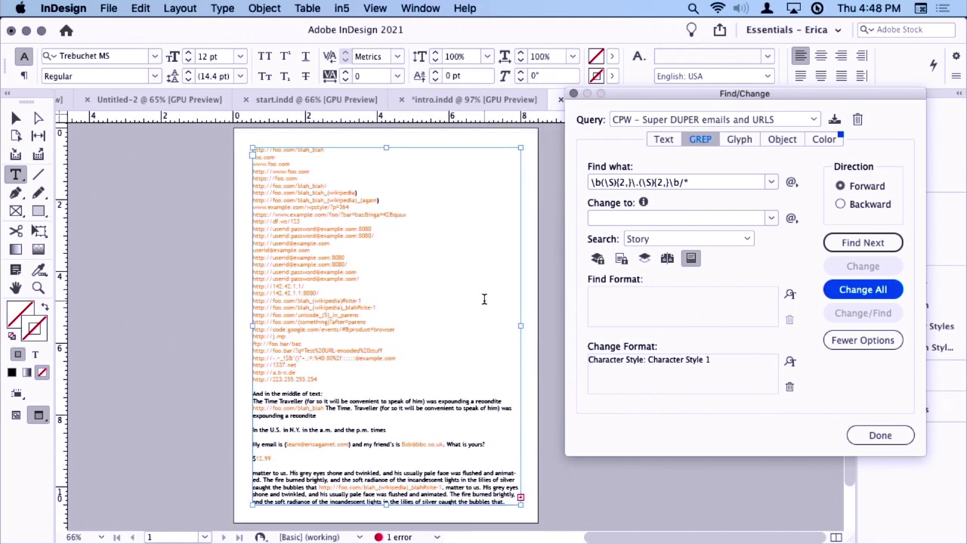
pyautogui.press('super+space')
pyautogui.moveTo(226, 157); pyautogui.dragTo(481, 271)
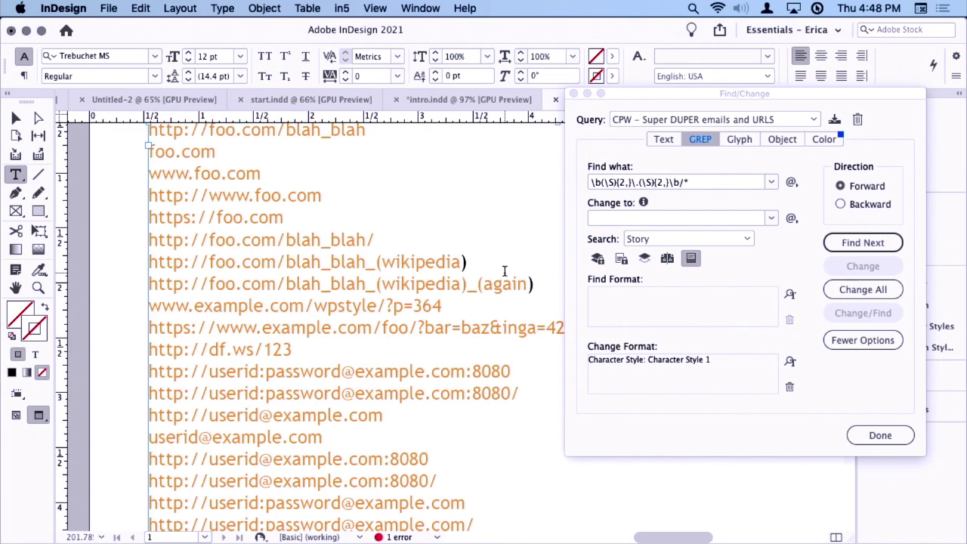
pyautogui.scroll(-10, 505, 270)
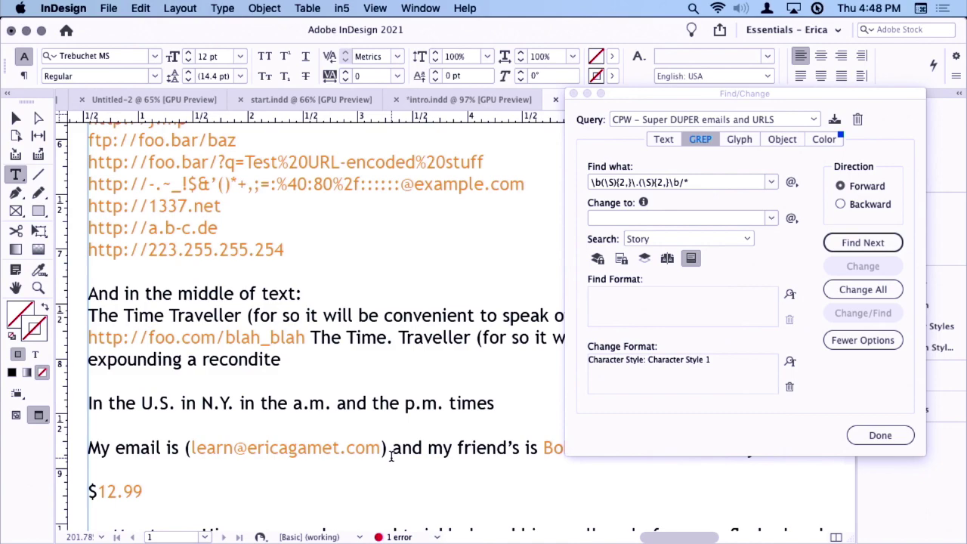
pyautogui.scroll(3, 381, 457)
pyautogui.scroll(1, 355, 461)
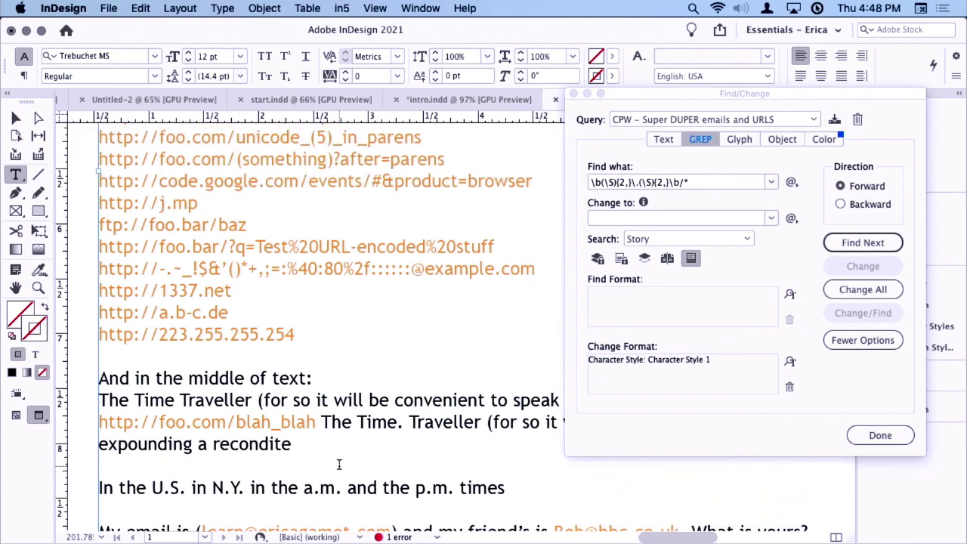
pyautogui.scroll(-8, 340, 465)
pyautogui.scroll(3, 317, 423)
pyautogui.hscroll(3, 318, 424)
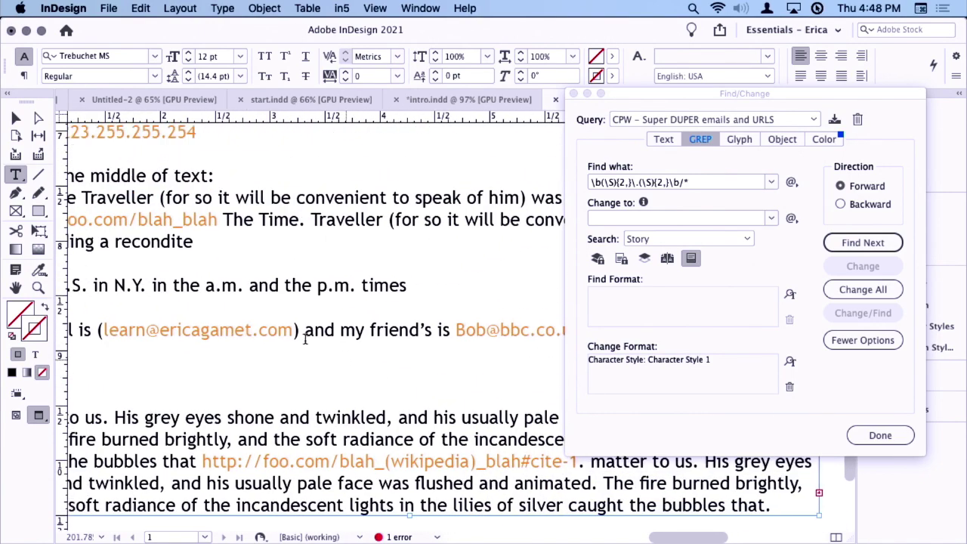
pyautogui.scroll(-2, 242, 294)
pyautogui.hscroll(-3, 242, 295)
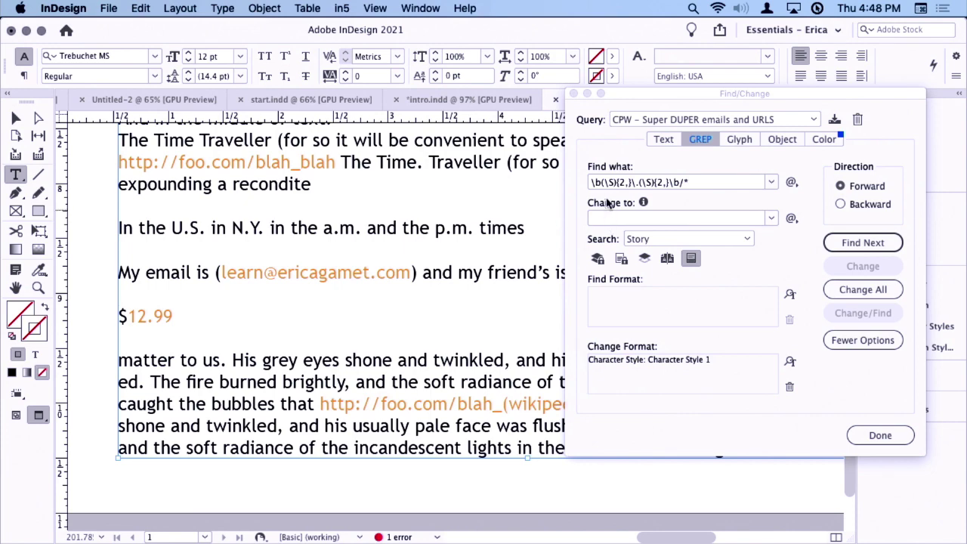
pyautogui.click(602, 185)
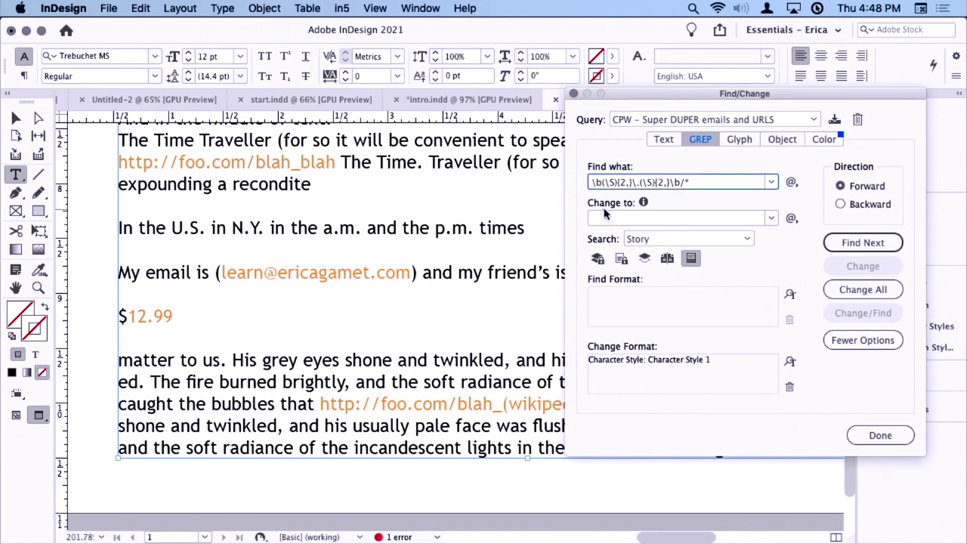
pyautogui.press('Left')
pyautogui.press('Left')
# Prefix the GREP Find what expression with a negative lookbehind (?<!\$) to skip prices
pyautogui.click(791, 185)
pyautogui.moveTo(672, 417)
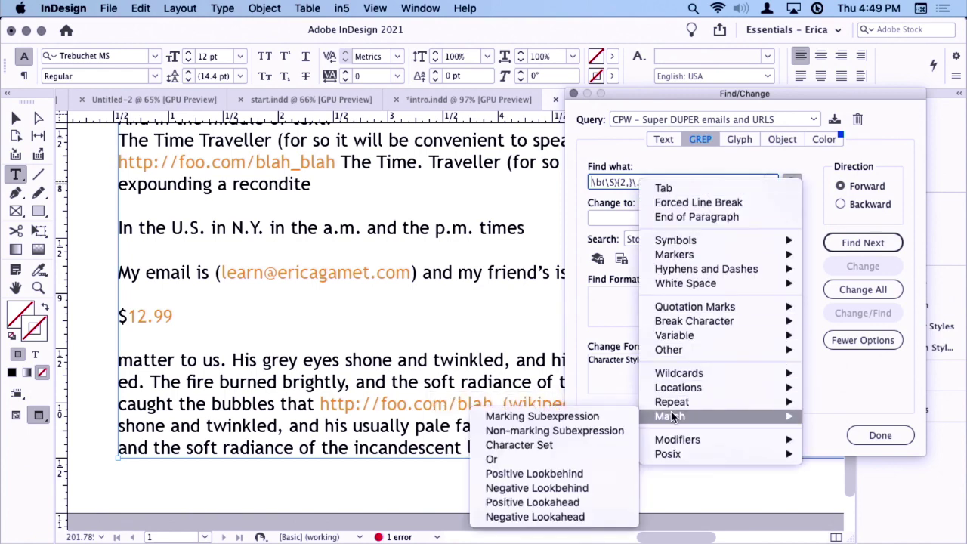
pyautogui.click(604, 489)
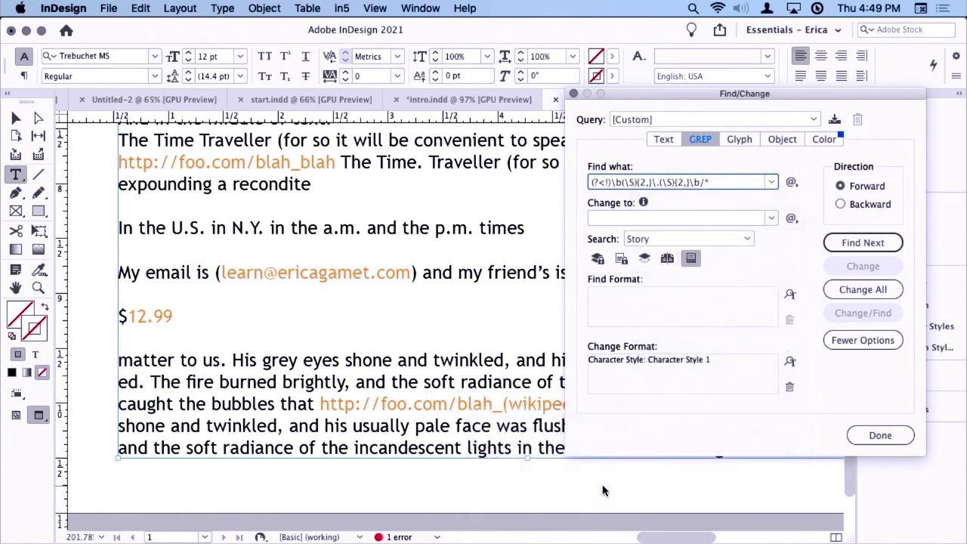
pyautogui.click(603, 491)
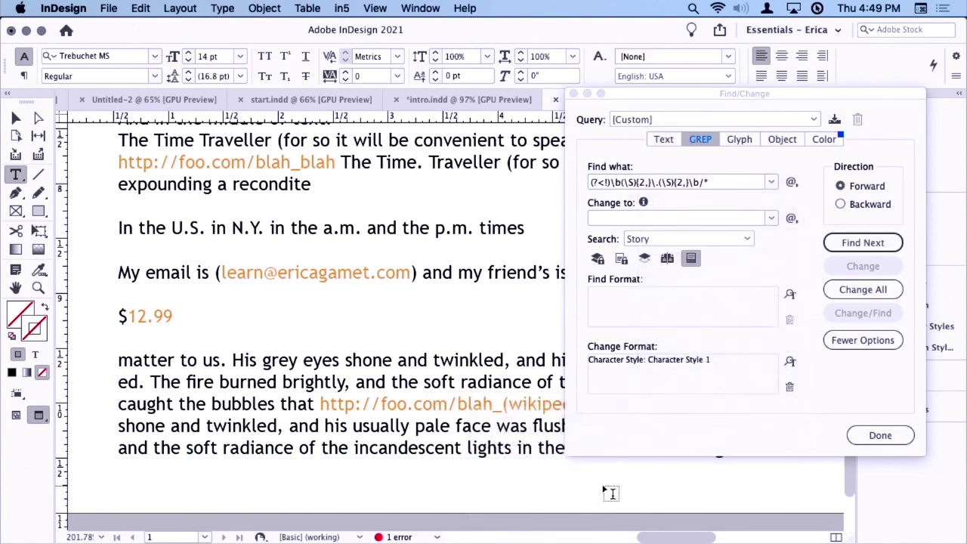
pyautogui.click(609, 183)
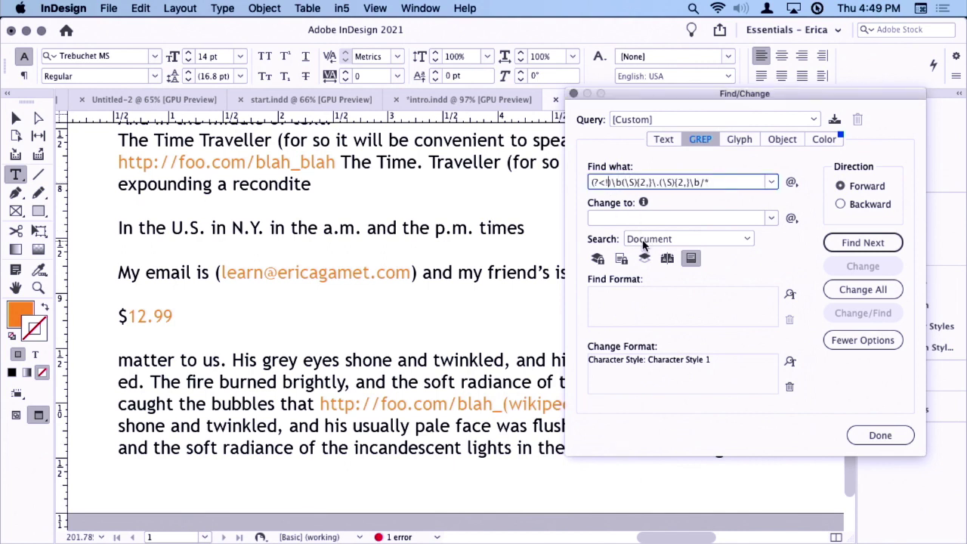
pyautogui.write('\\')
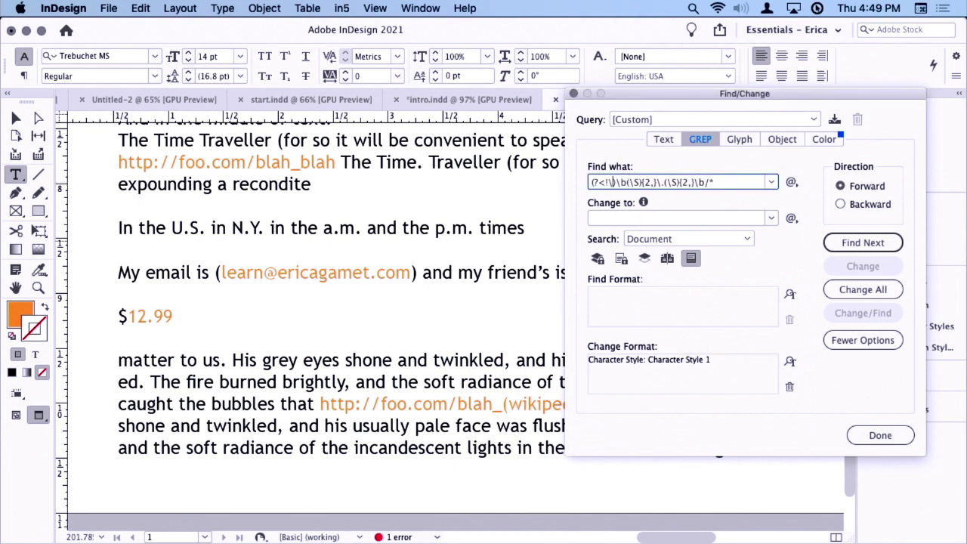
pyautogui.write('$')
# Strip the earlier orange styling and Change All, applying Character Style 1 to 37 matches
pyautogui.click(16, 118)
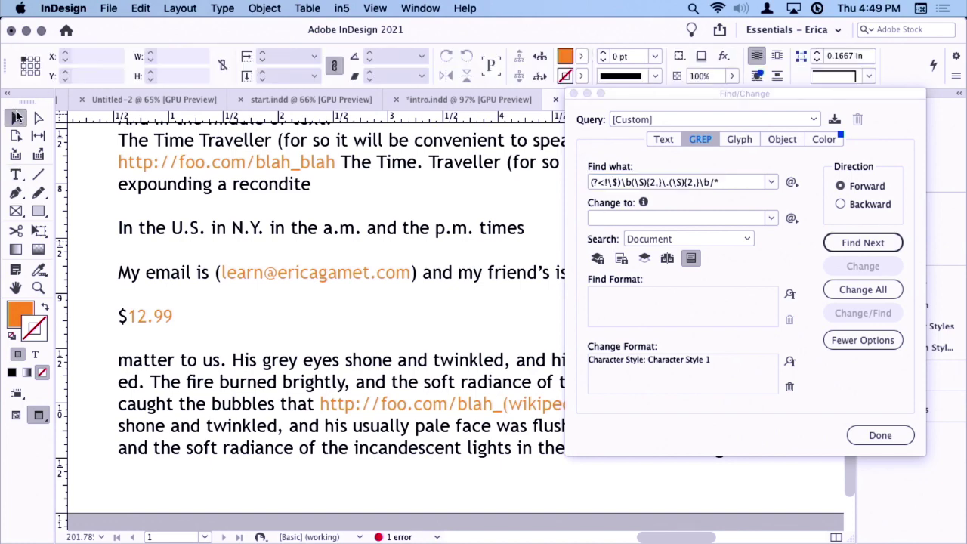
pyautogui.click(847, 291)
pyautogui.press('Return')
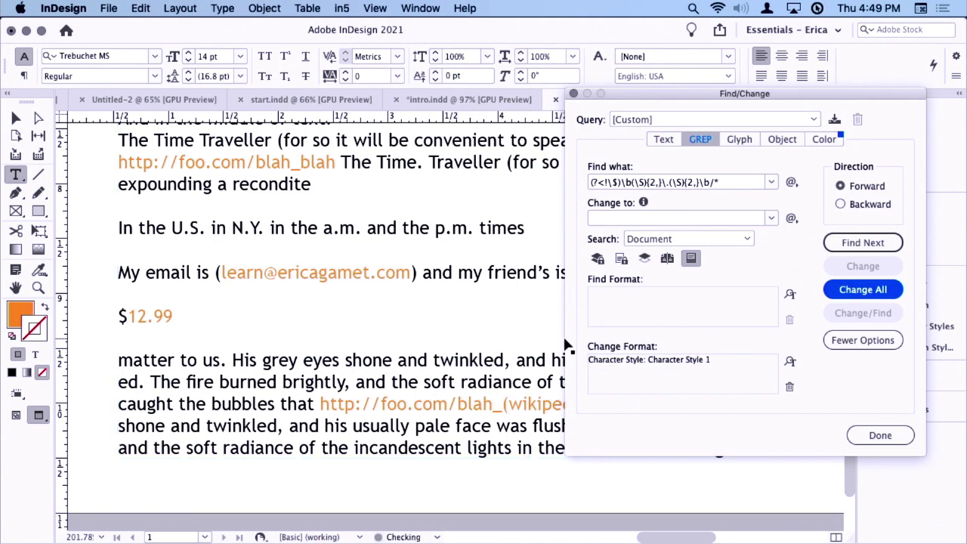
pyautogui.press('super+z')
pyautogui.click(866, 291)
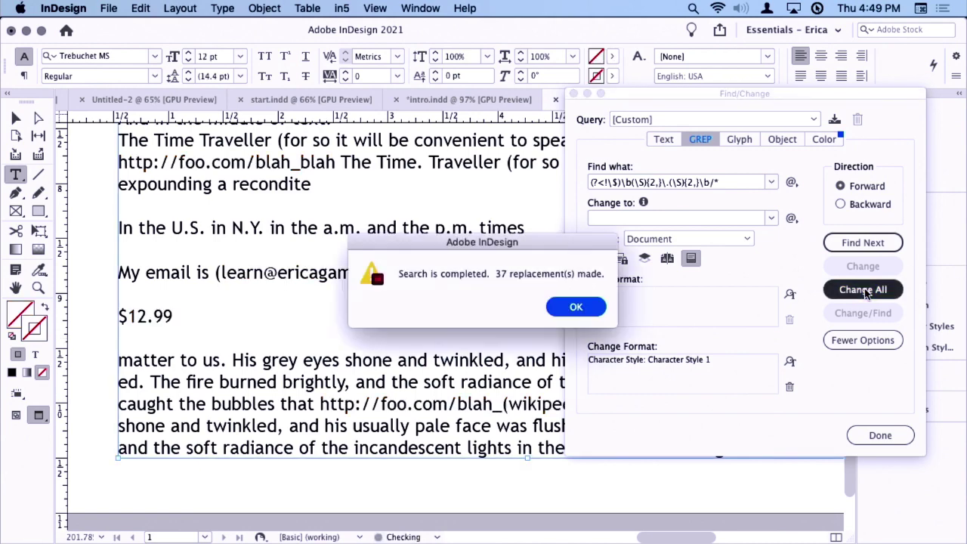
pyautogui.press('Return')
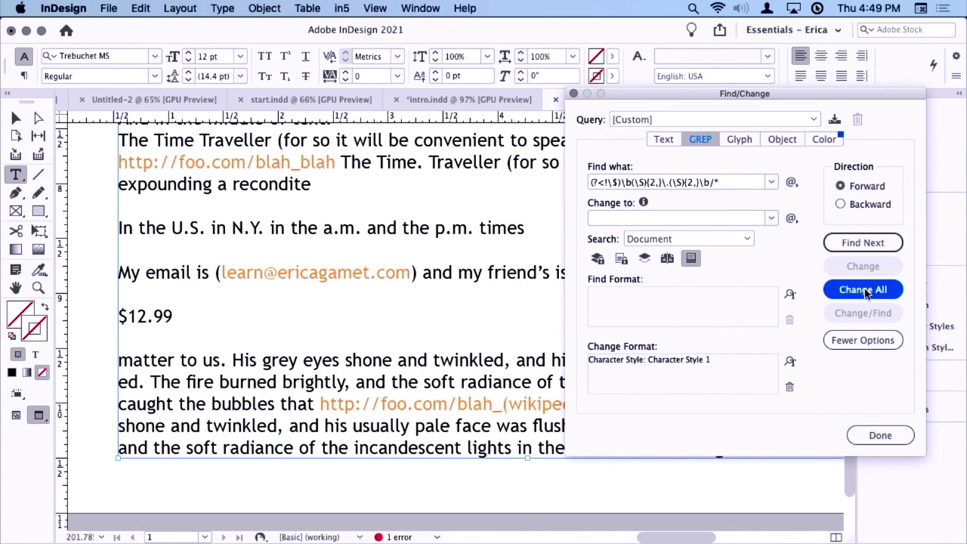
pyautogui.scroll(10, 388, 216)
pyautogui.scroll(-5, 333, 234)
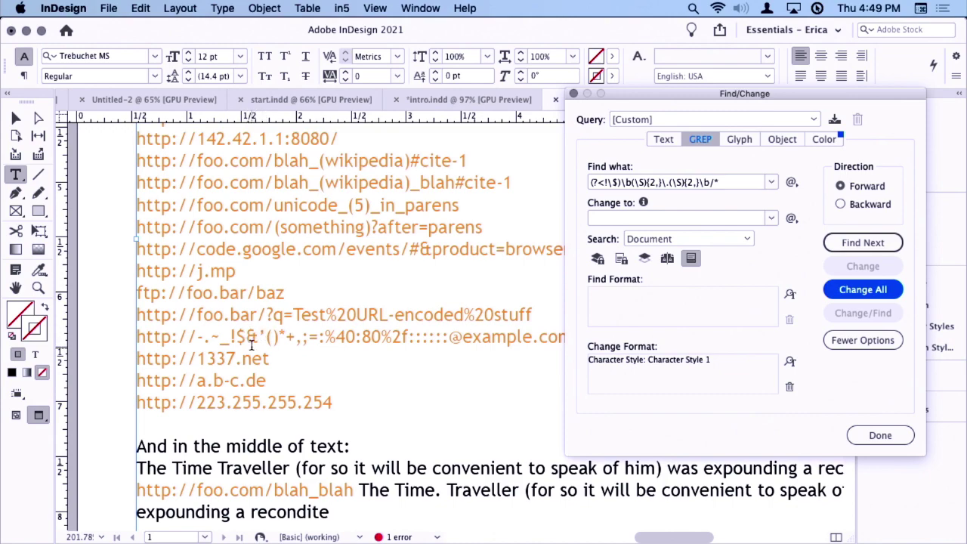
pyautogui.scroll(-15, 242, 338)
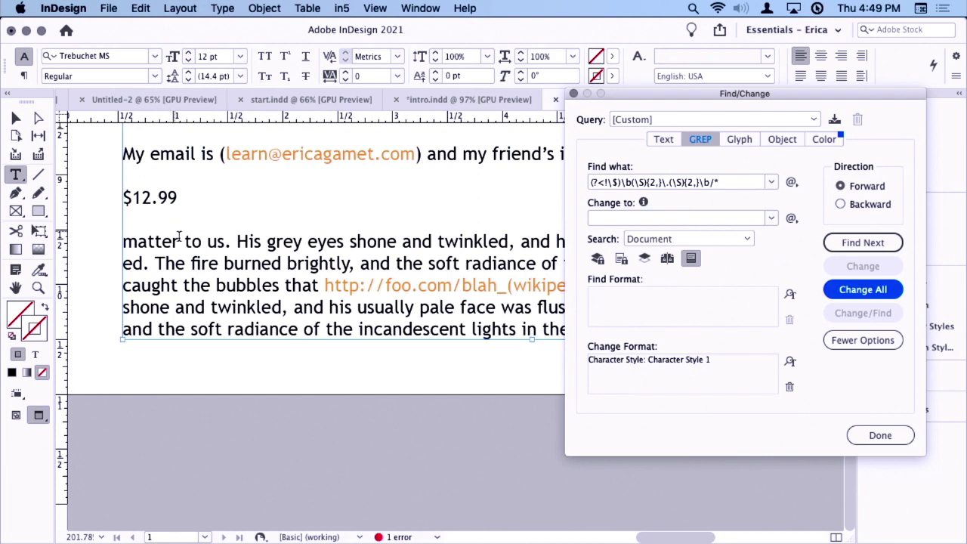
pyautogui.scroll(3, 173, 222)
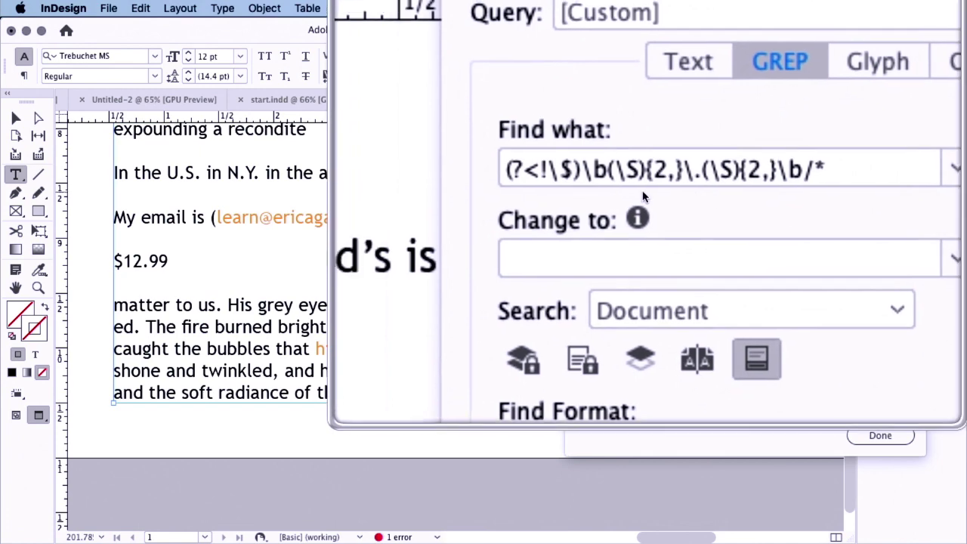
pyautogui.click(623, 189)
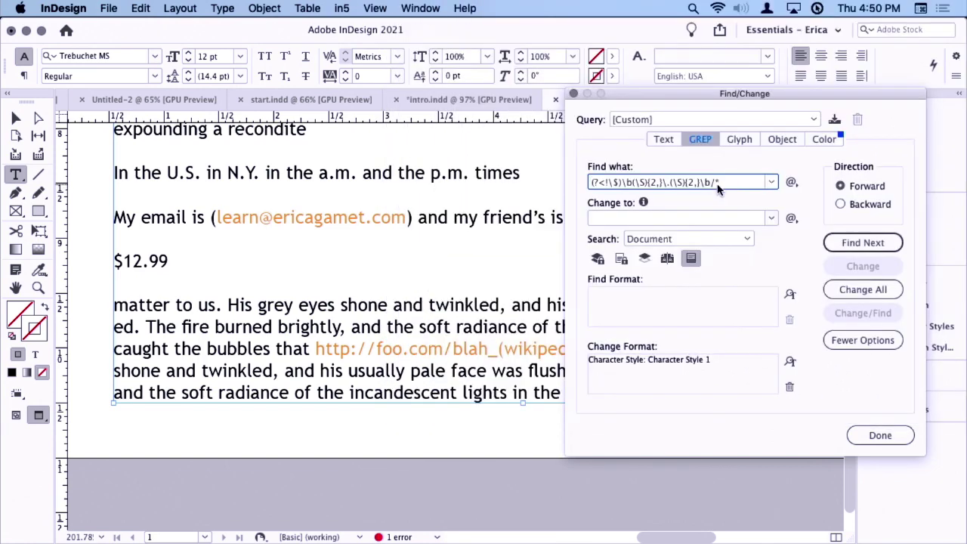
pyautogui.scroll(4, 479, 236)
pyautogui.scroll(-10, 479, 236)
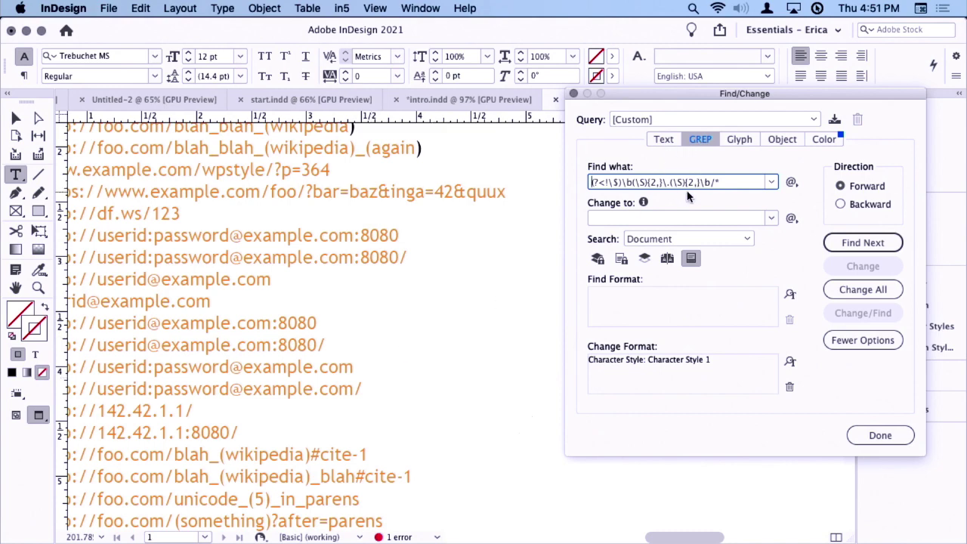
pyautogui.scroll(1, 498, 223)
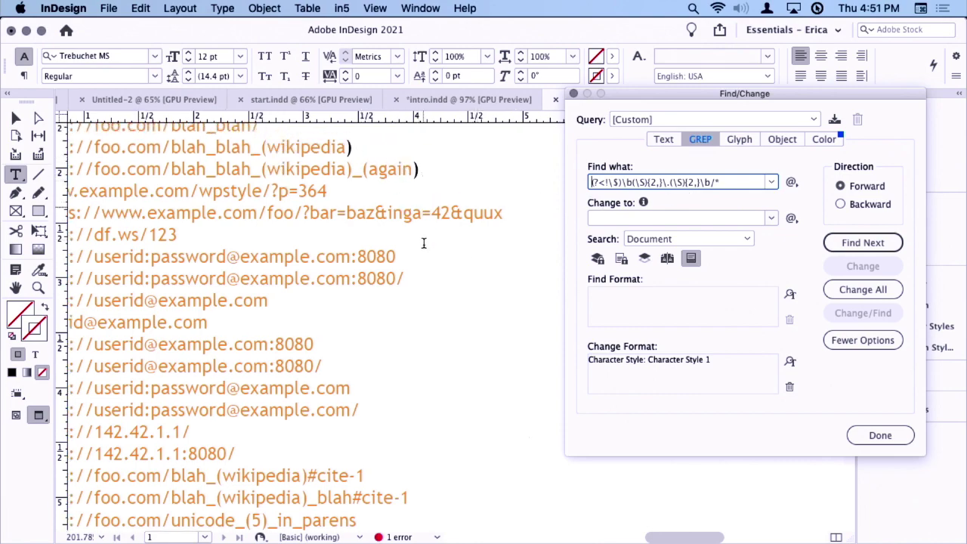
pyautogui.scroll(-10, 446, 321)
pyautogui.scroll(1, 447, 321)
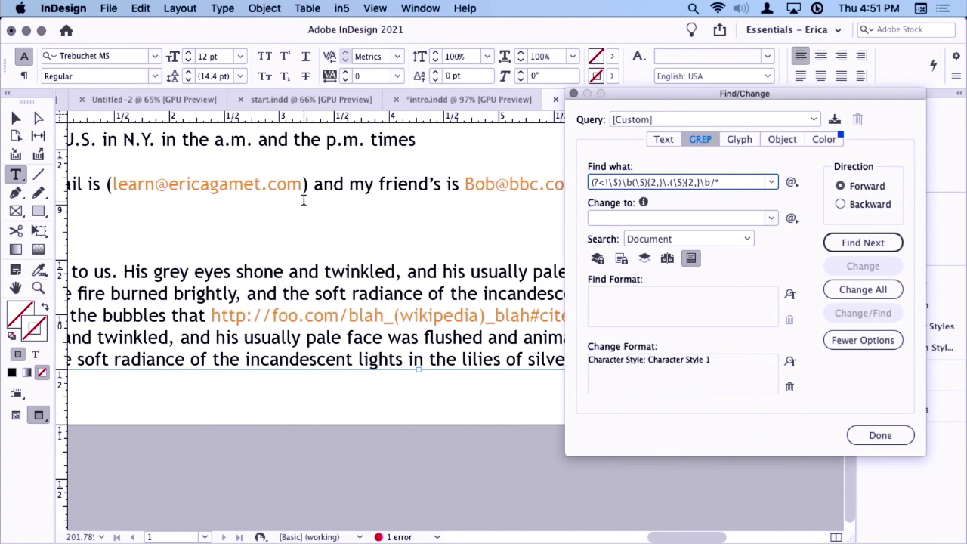
pyautogui.scroll(8, 303, 199)
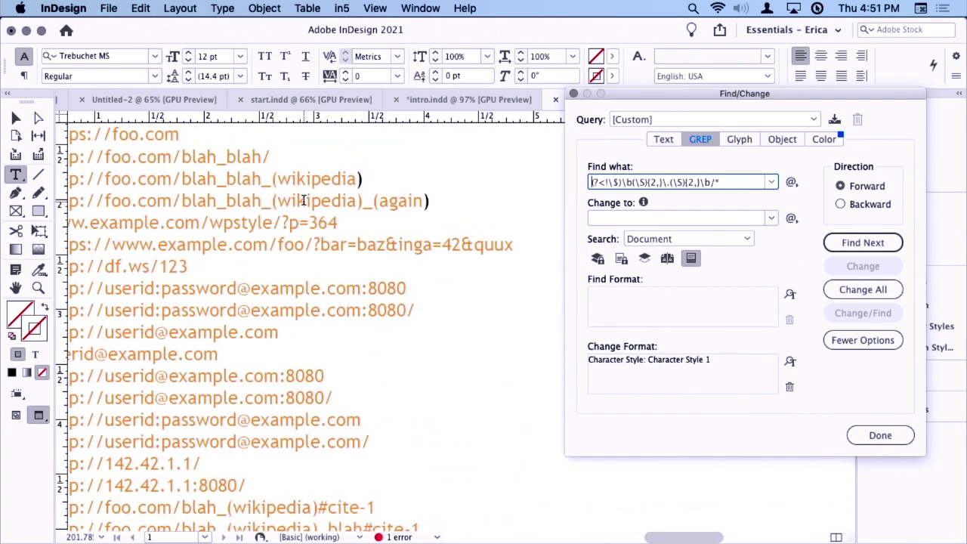